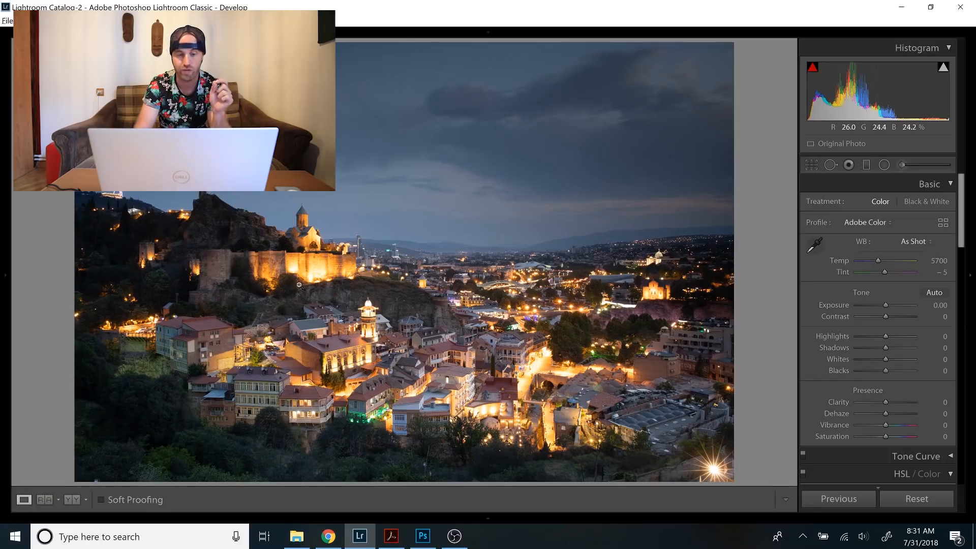
Compare the night city photo _A2A3465.CR2 with the neighbouring daylight shot of the same view.
mouse_move(565, 514)
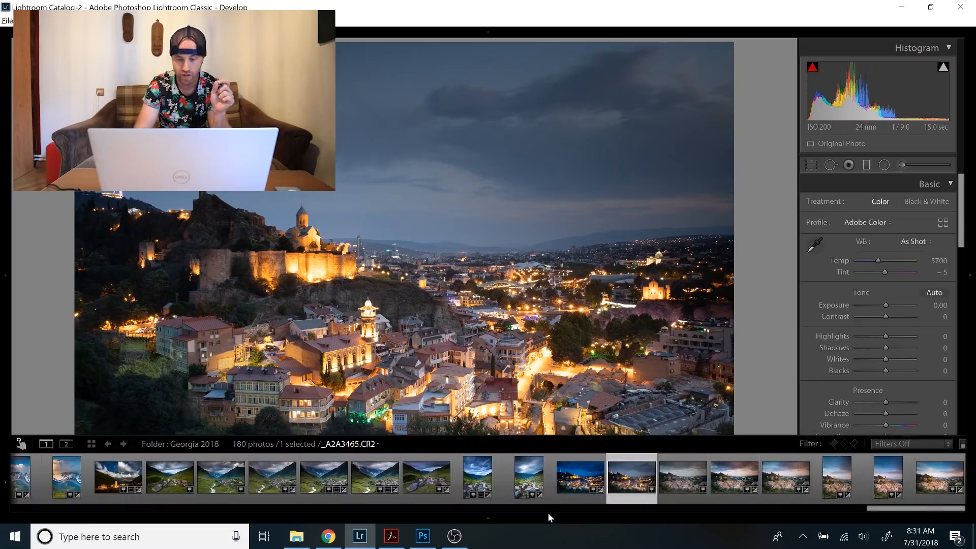
left_click(669, 483)
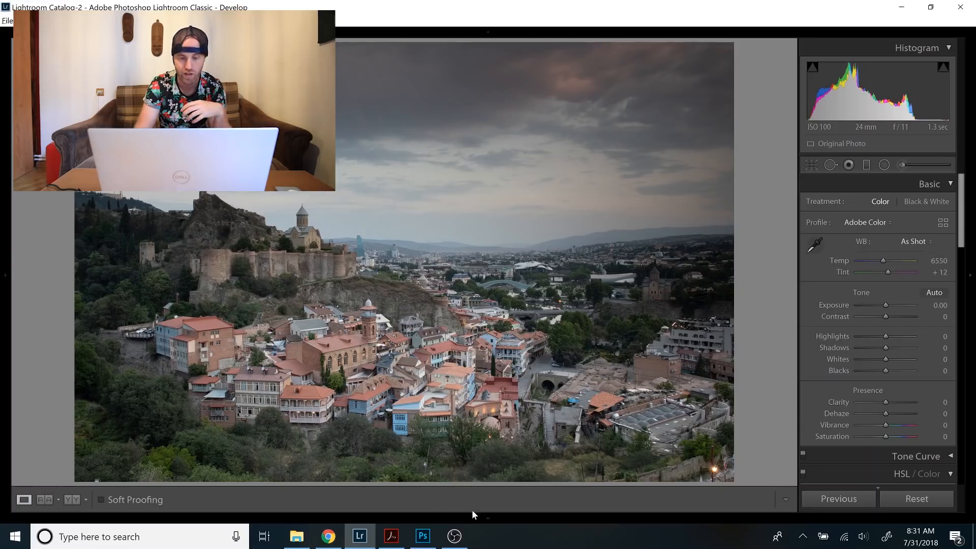
mouse_move(486, 511)
left_click(626, 482)
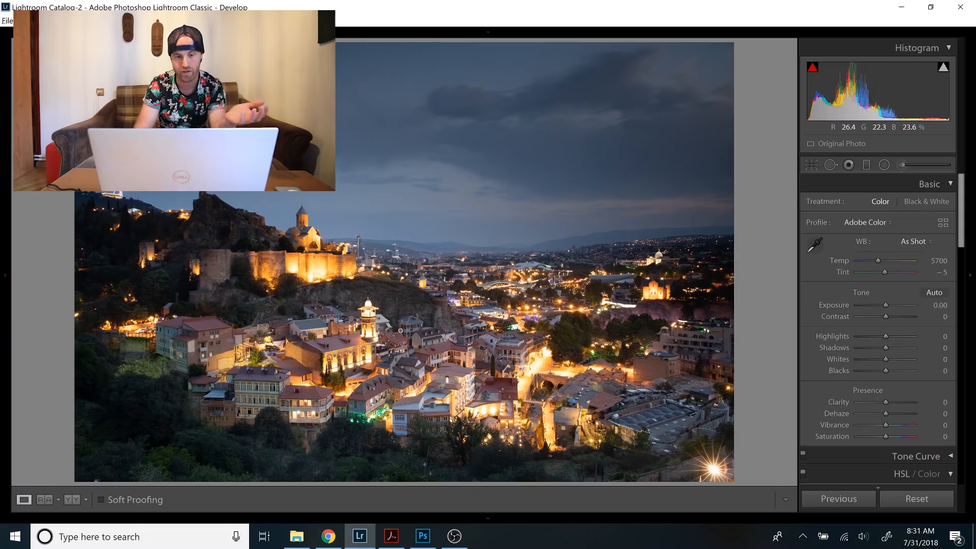
mouse_move(593, 516)
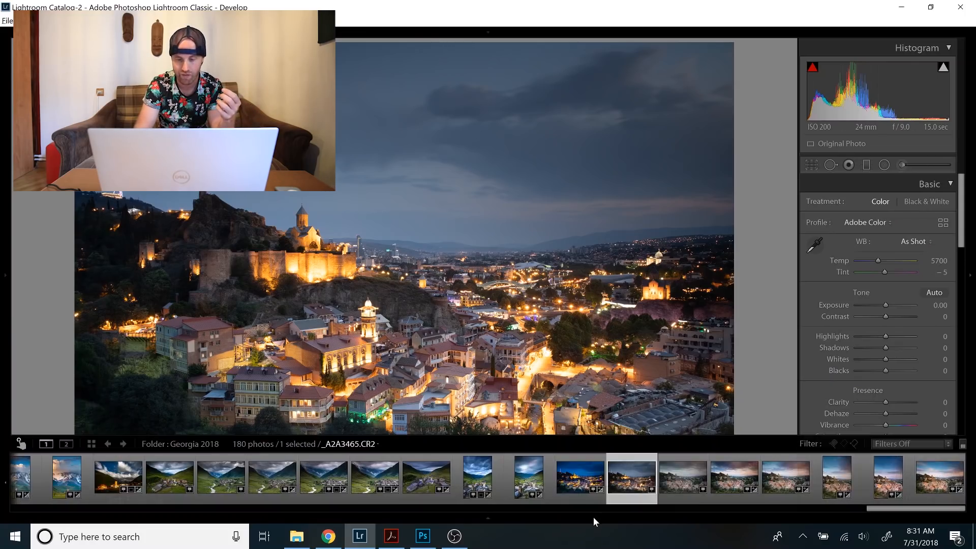
left_click(677, 477)
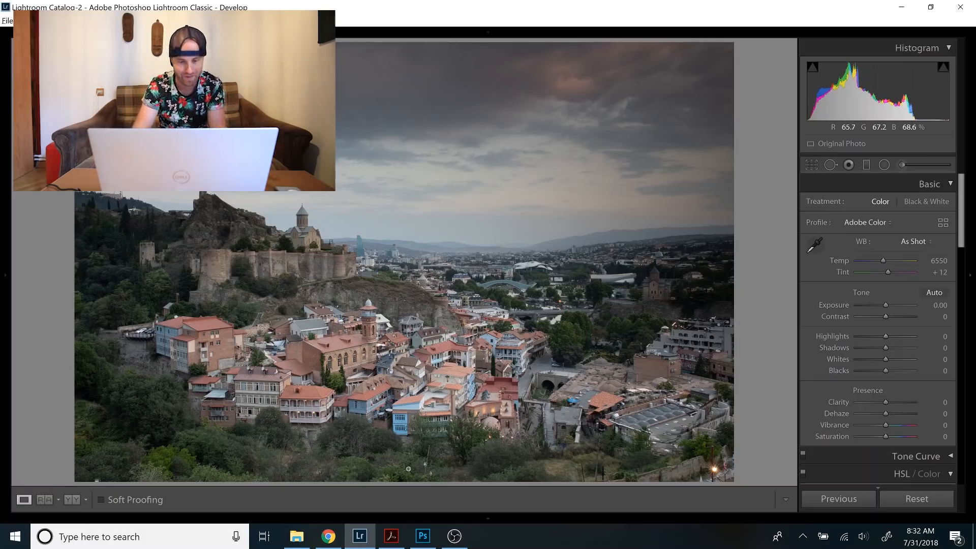
On the night city photo, set Vibrance to +39, Whites to +43, Shadows to +51 and Highlights to −54.
mouse_move(428, 518)
left_click(772, 477)
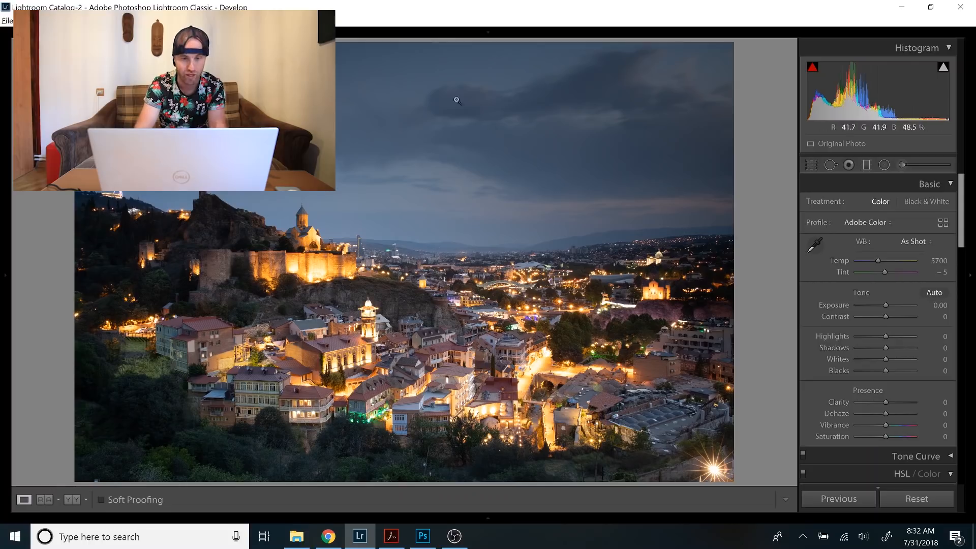
left_click(897, 424)
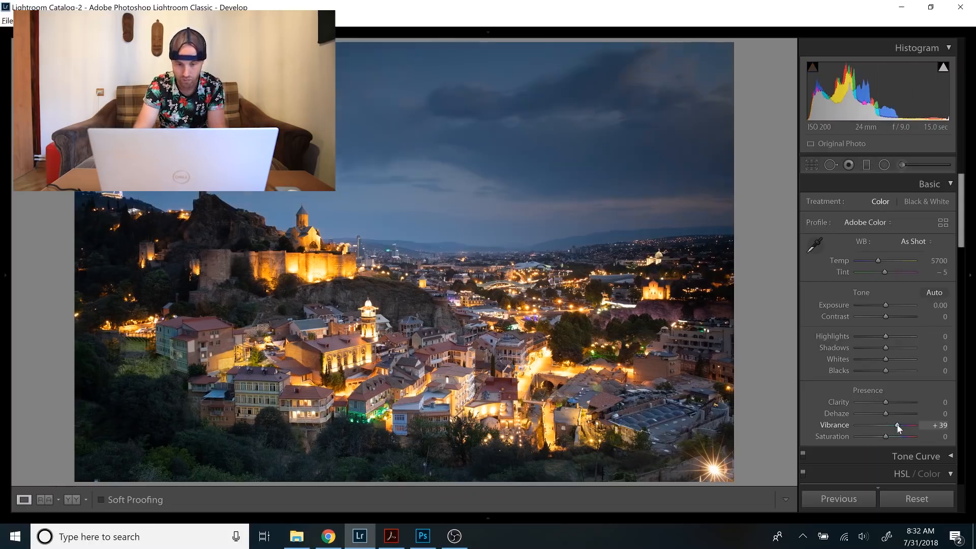
left_click(898, 359)
left_click(898, 349)
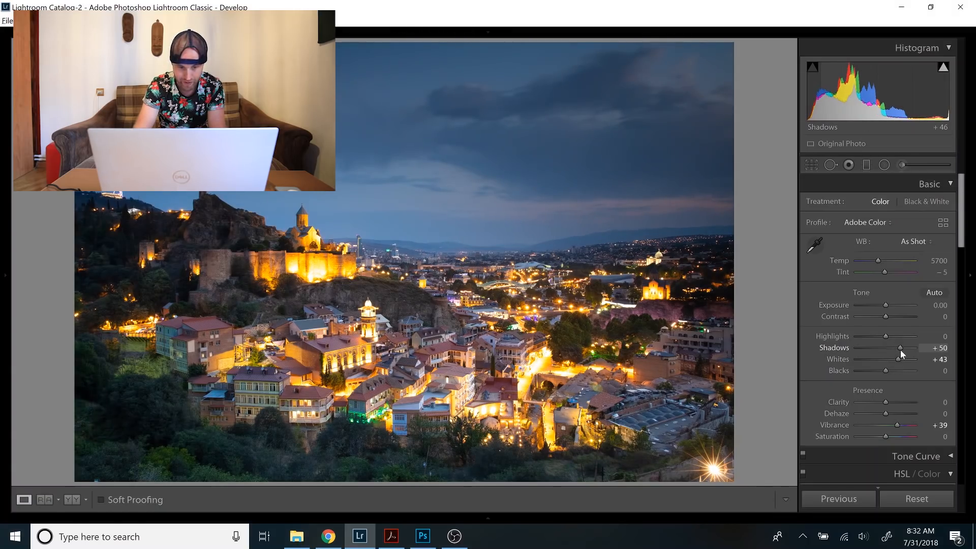
left_click(870, 336)
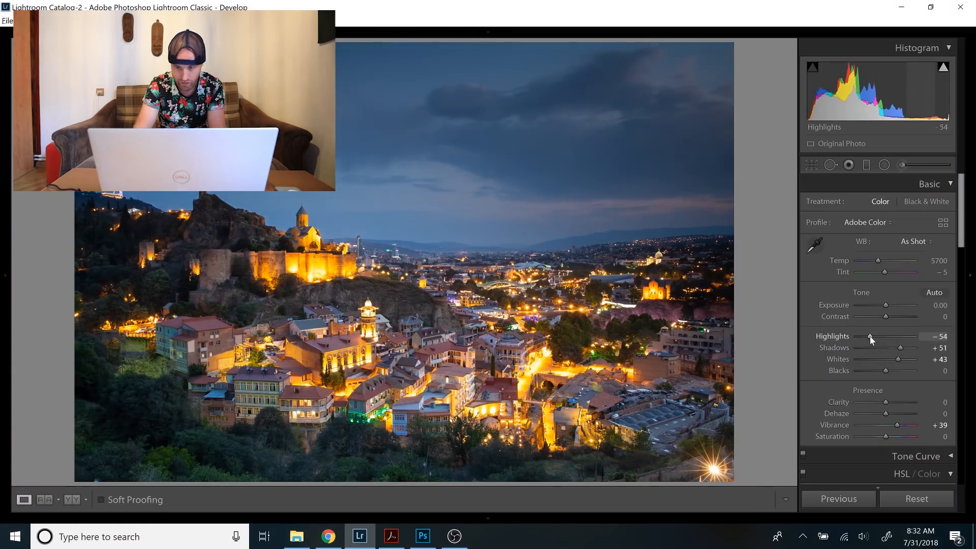
Set the night photo's Exposure to +0.20, Contrast to +19, Tint to +10 and Clarity to +30.
left_click(887, 307)
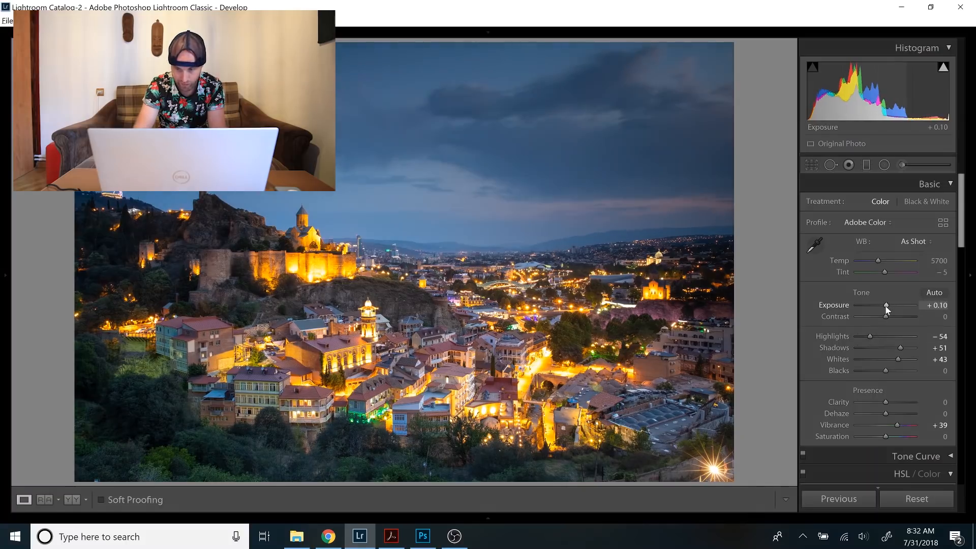
left_click(887, 307)
left_click_drag(886, 316, 891, 315)
left_click_drag(884, 272, 884, 271)
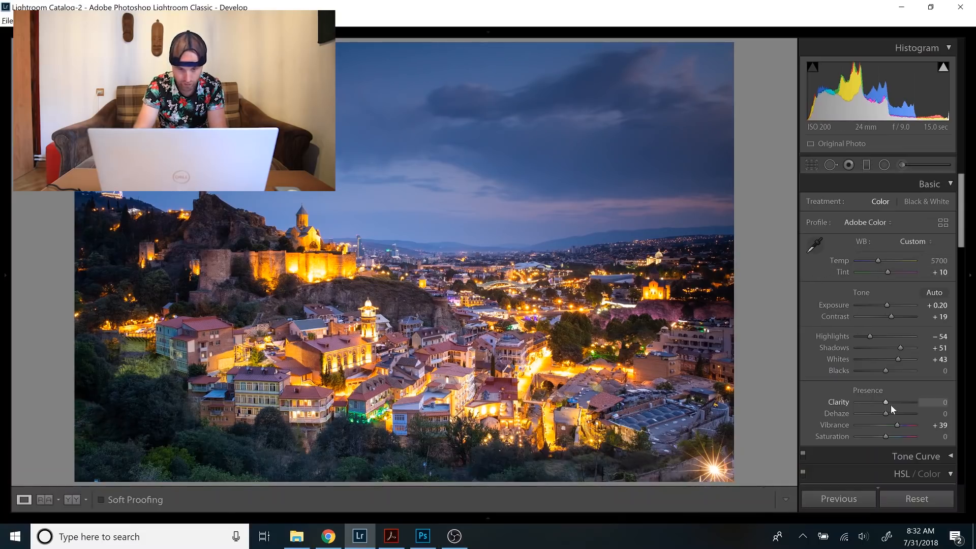
left_click(895, 405)
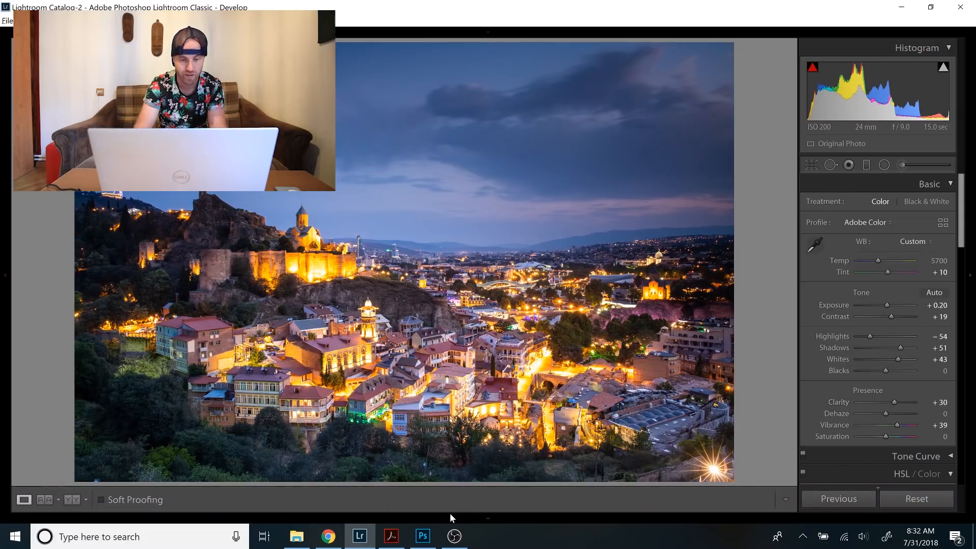
On the daylight city photo, set Whites to +39, Shadows to +21, Contrast to +33 and Blacks to −22.
mouse_move(450, 513)
left_click(672, 473)
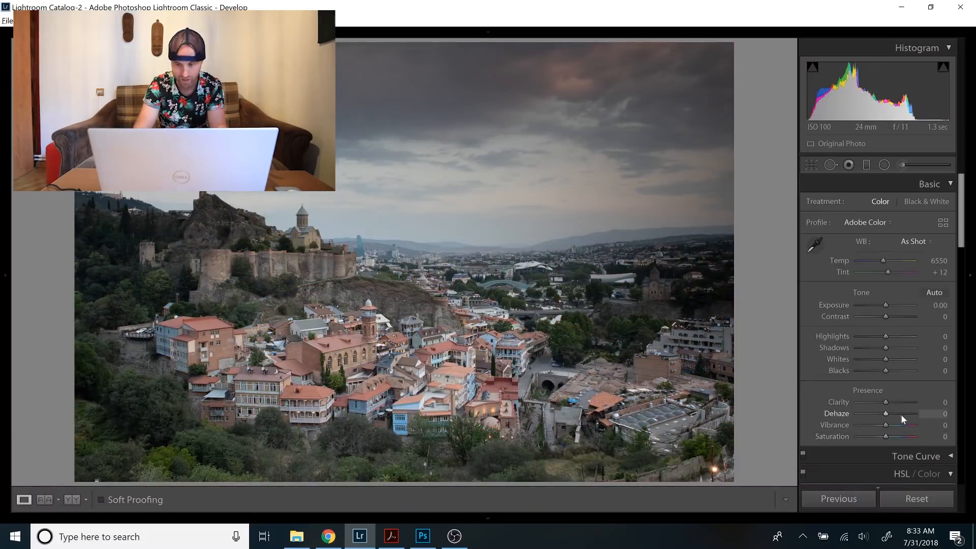
left_click_drag(886, 359, 898, 361)
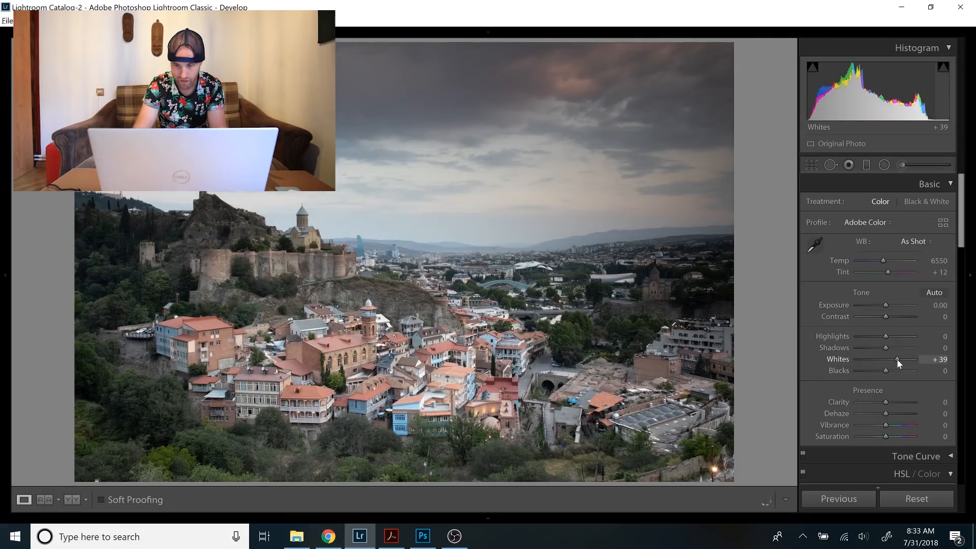
left_click_drag(894, 349, 892, 348)
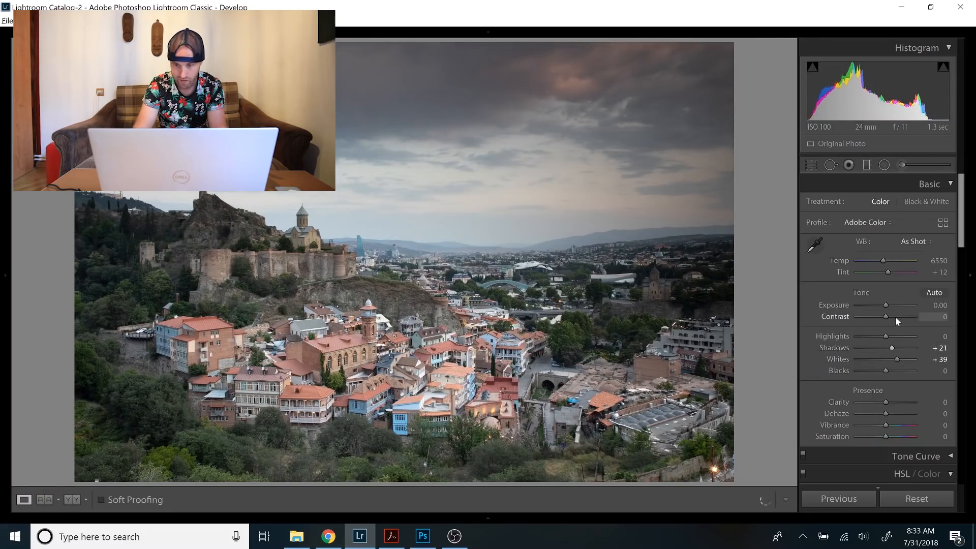
left_click(895, 316)
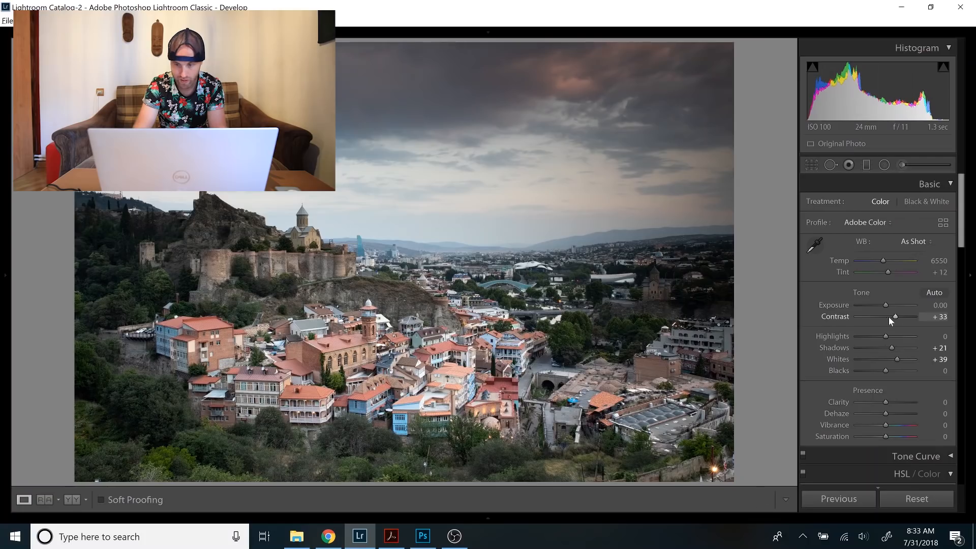
left_click_drag(883, 372, 877, 372)
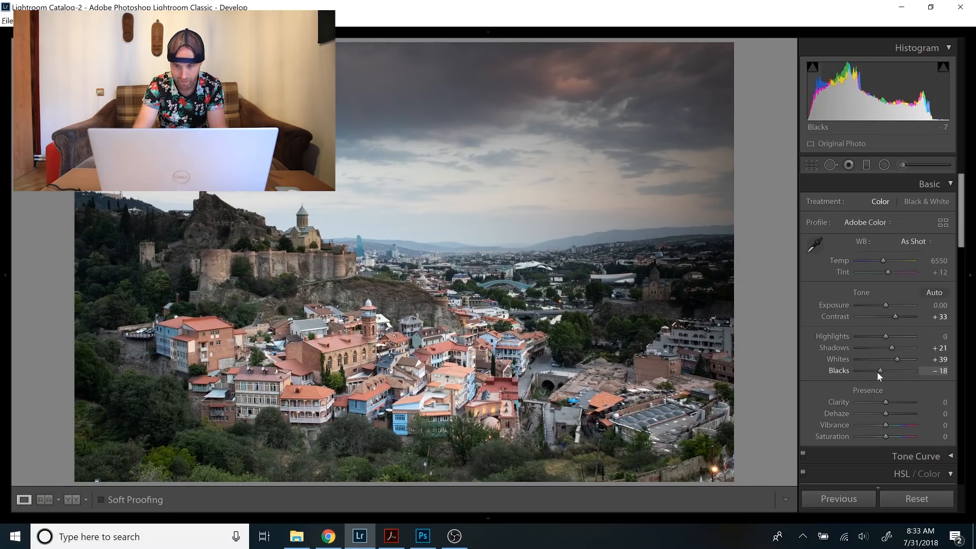
Boost the daylight photo's colors with Vibrance at +51 and Saturation at +20.
left_click(900, 425)
left_click_drag(900, 425, 900, 426)
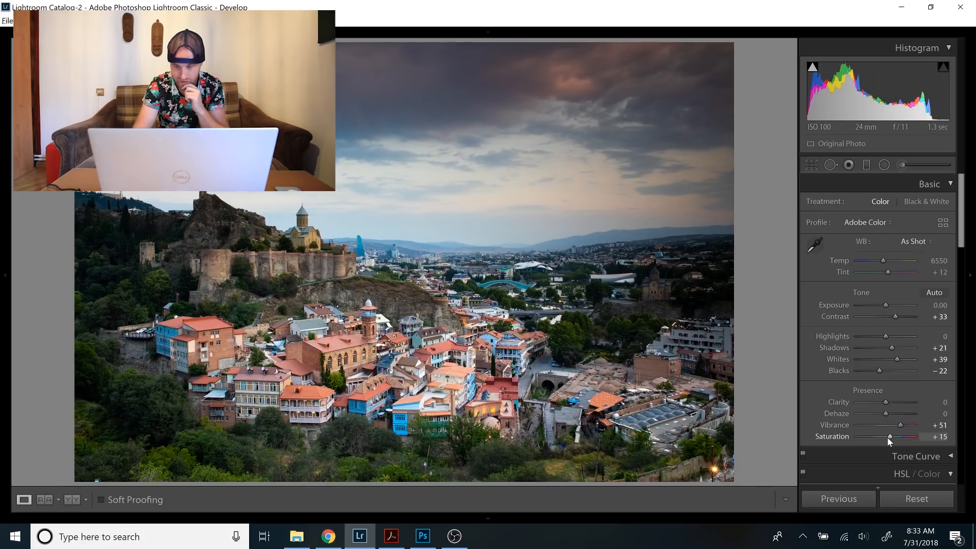
key("Up")
key("Up")
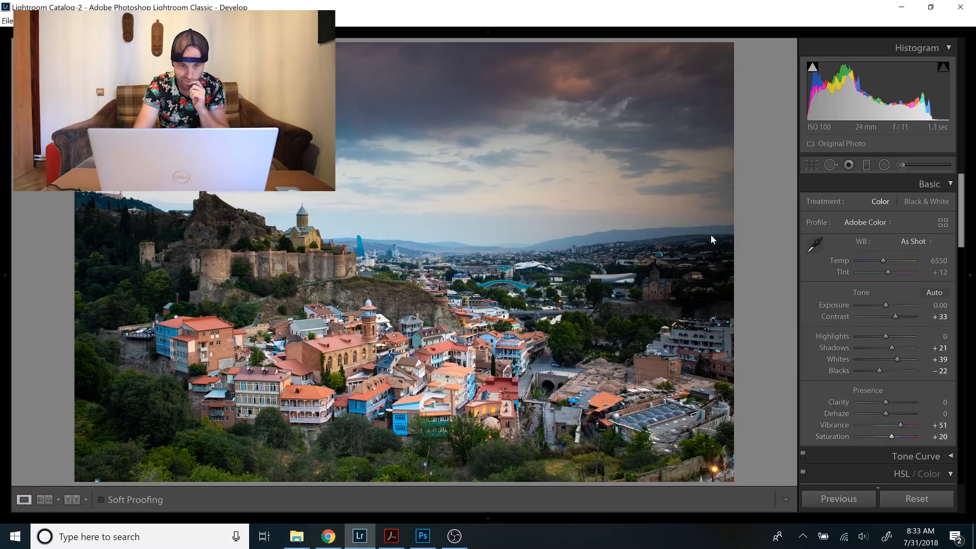
Warm the daylight photo with Temp 7263 and Tint +29, and set Highlights to −42 and Contrast to +53.
left_click_drag(892, 261, 887, 258)
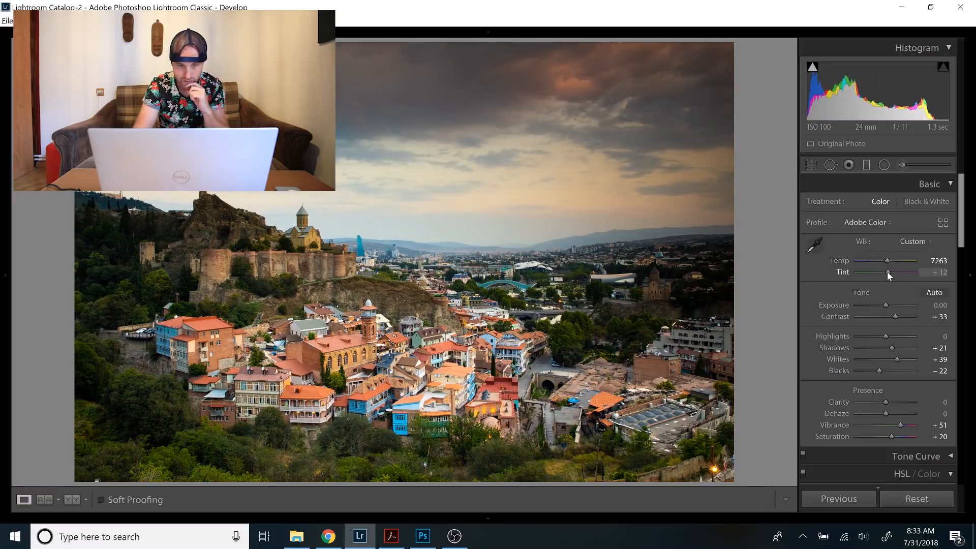
left_click_drag(886, 272, 889, 273)
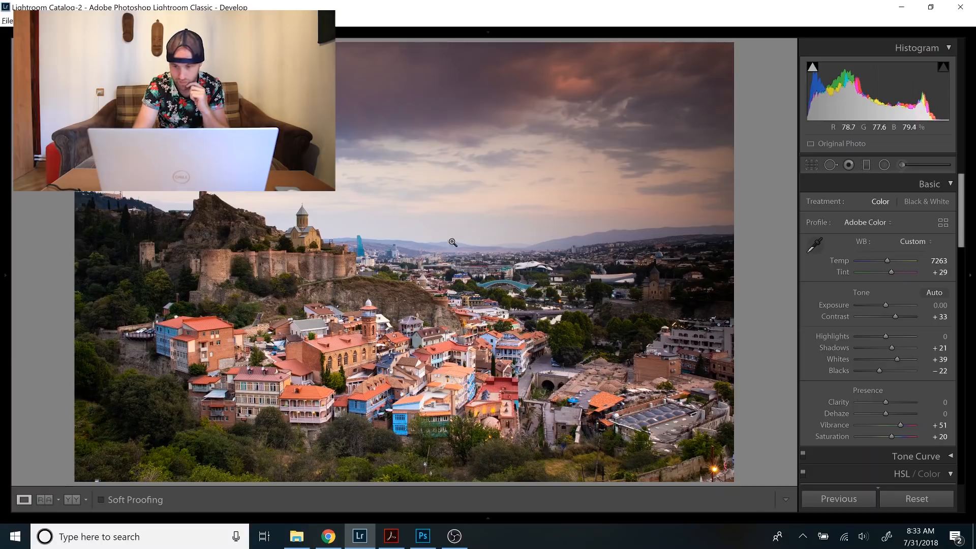
left_click(873, 335)
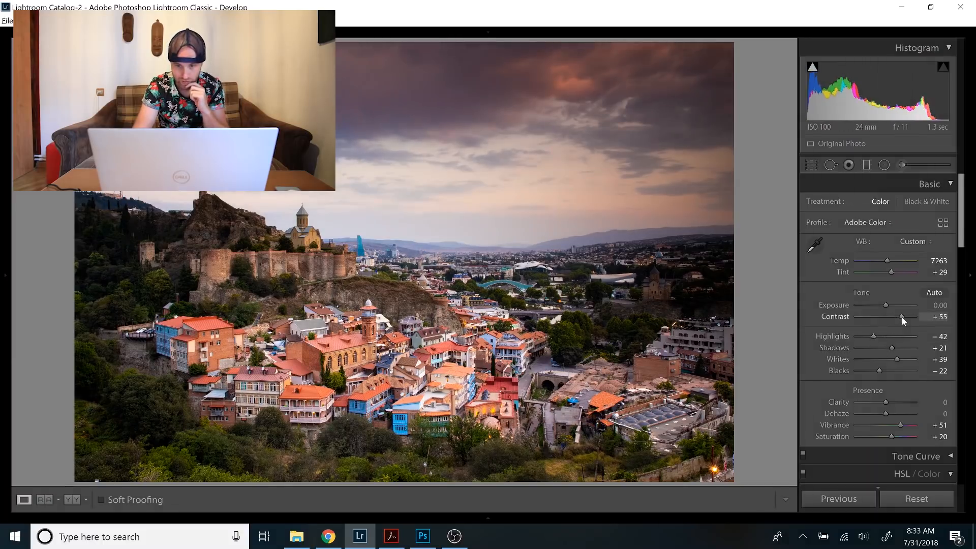
left_click_drag(901, 315, 900, 315)
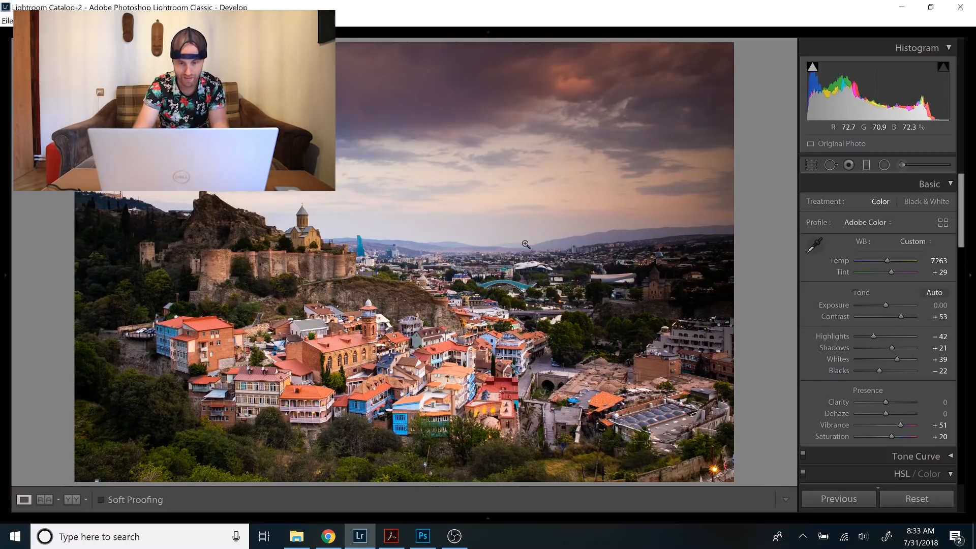
Select the night photo together with the daylight photo and open both as layers in Photoshop.
mouse_move(477, 525)
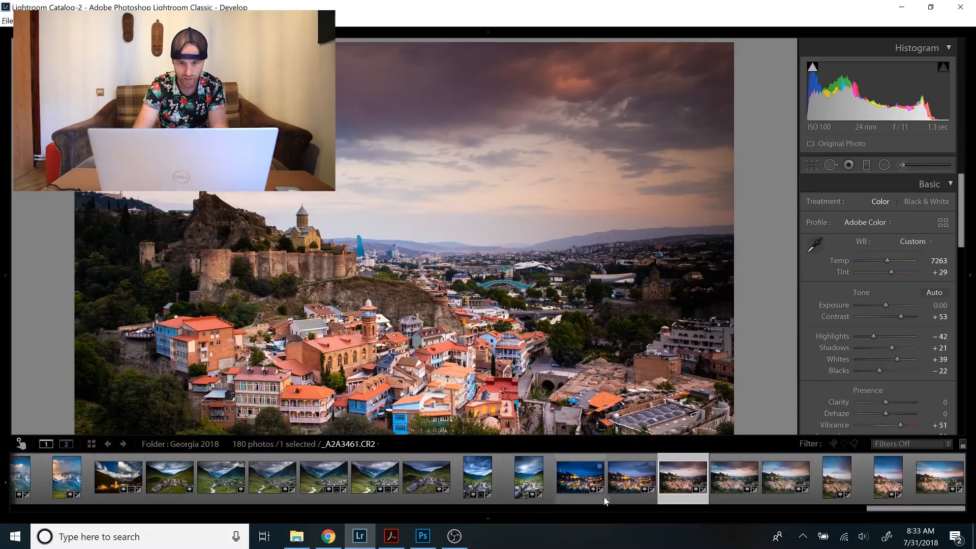
left_click(624, 480, "ctrl")
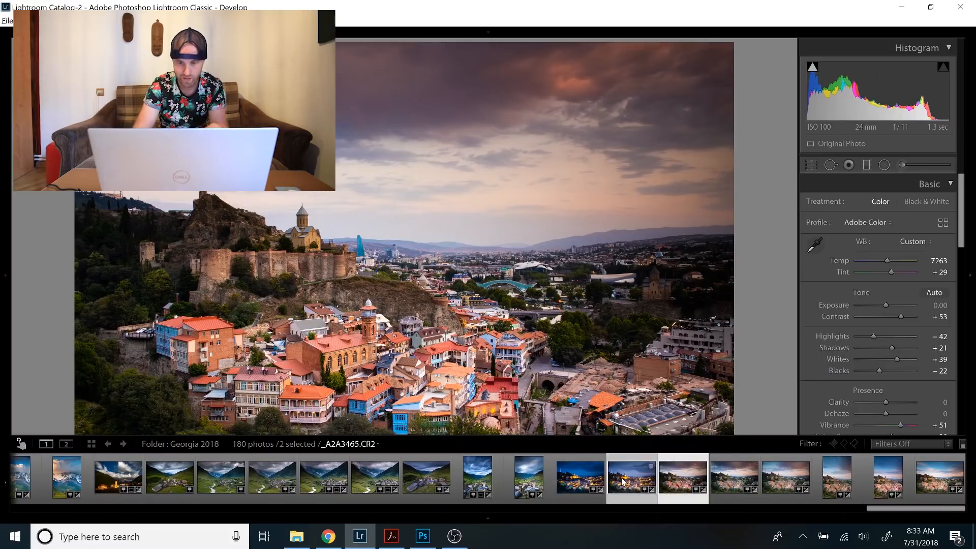
right_click(624, 480)
mouse_move(664, 256)
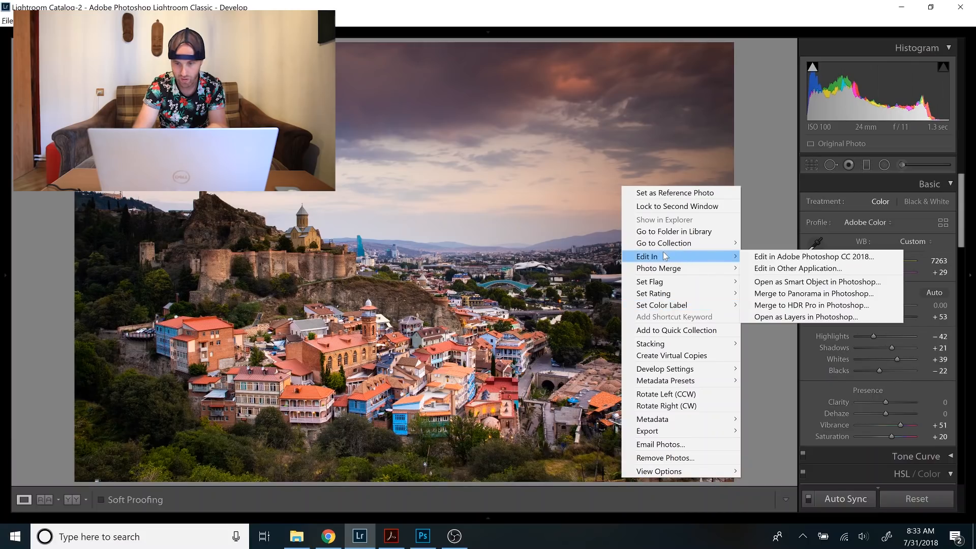
left_click(811, 317)
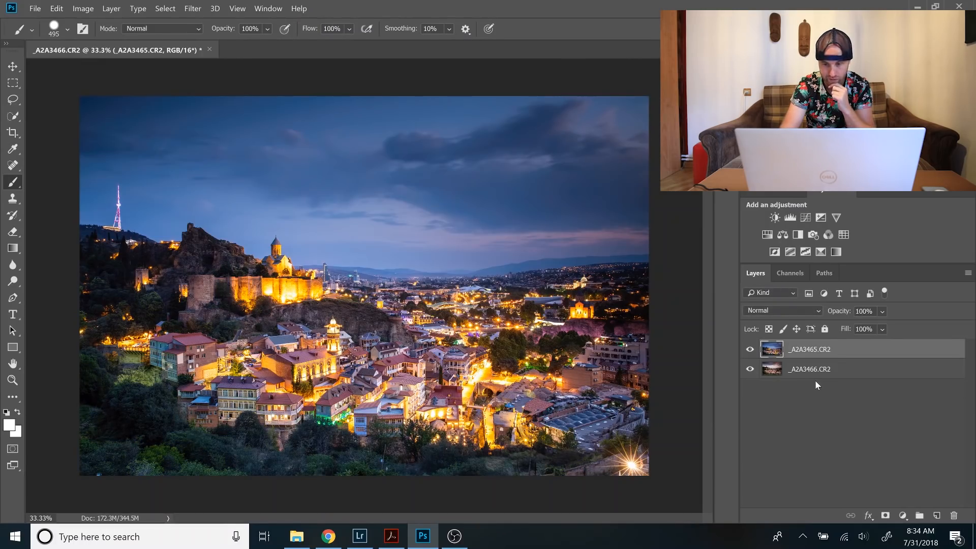
Toggle the visibility of the night layer _A2A3465.CR2 repeatedly to compare it with the daylight layer, leaving it shown.
left_click(750, 350)
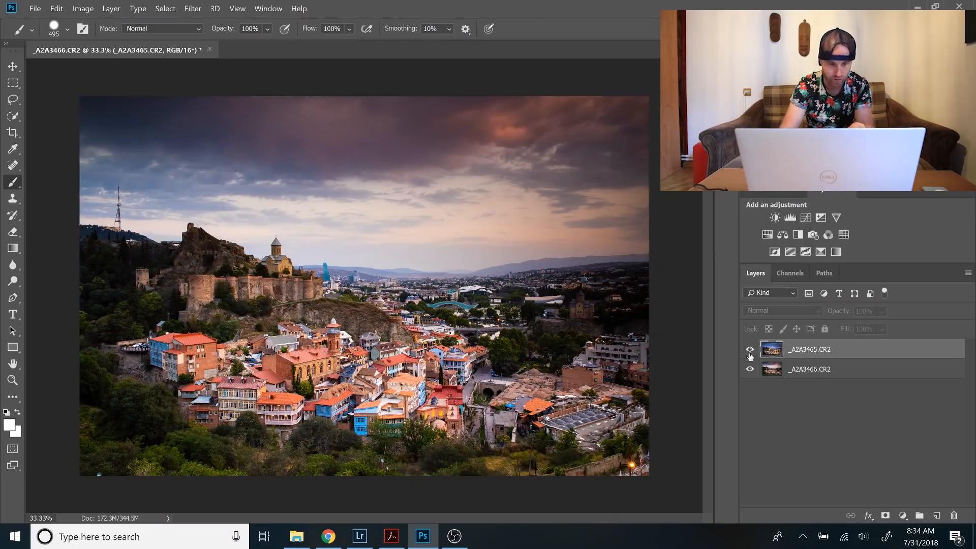
left_click(750, 350)
left_click(750, 354)
left_click(750, 354)
left_click(750, 354)
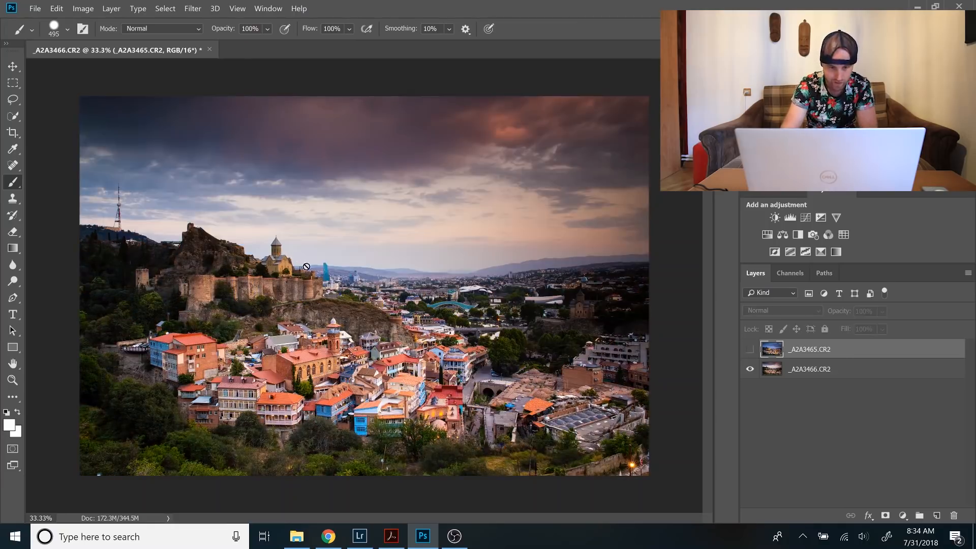
left_click(749, 348)
left_click(749, 348)
left_click(749, 348)
left_click(749, 348)
left_click(749, 348)
left_click(749, 347)
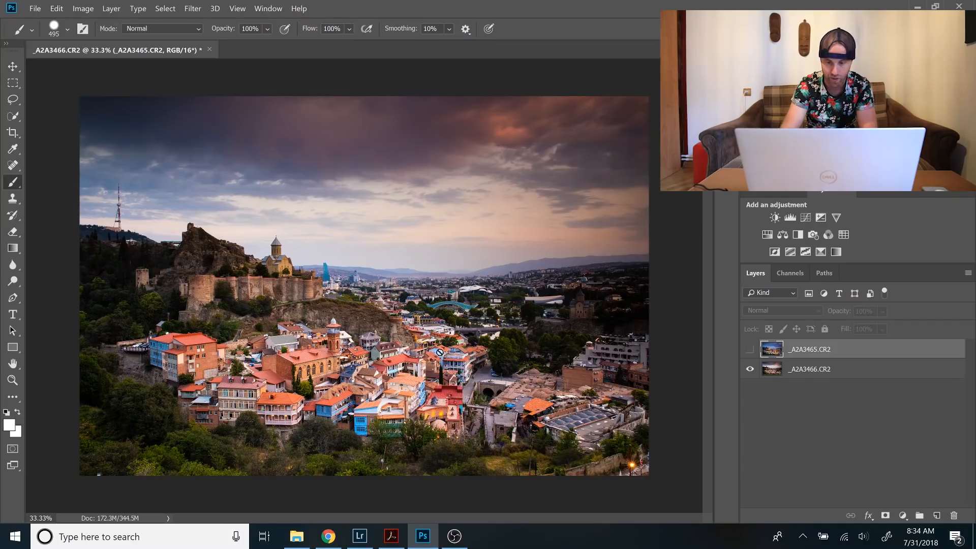
left_click(750, 349)
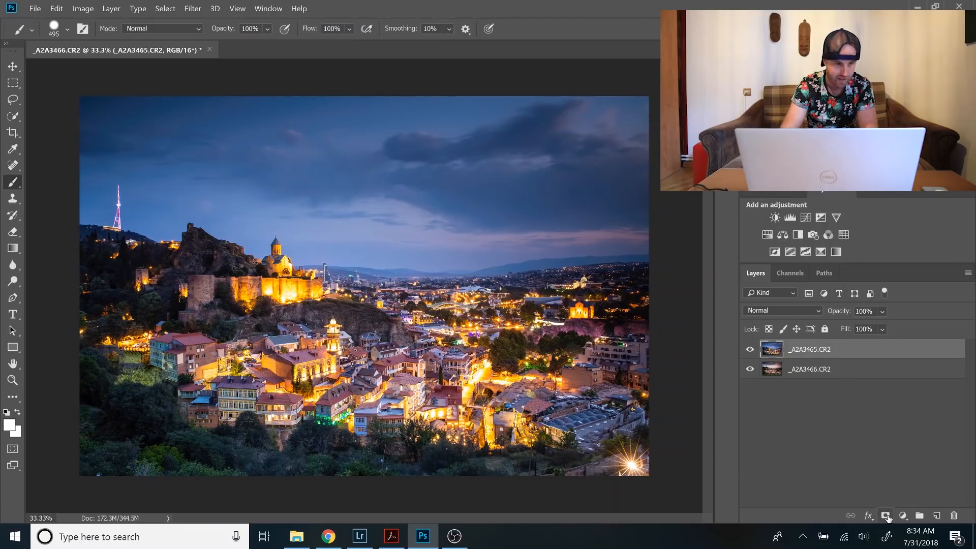
Add a layer mask to the night layer _A2A3465.CR2, try a linear white-to-black gradient upward across the horizon, and undo the gradient.
left_click(887, 517)
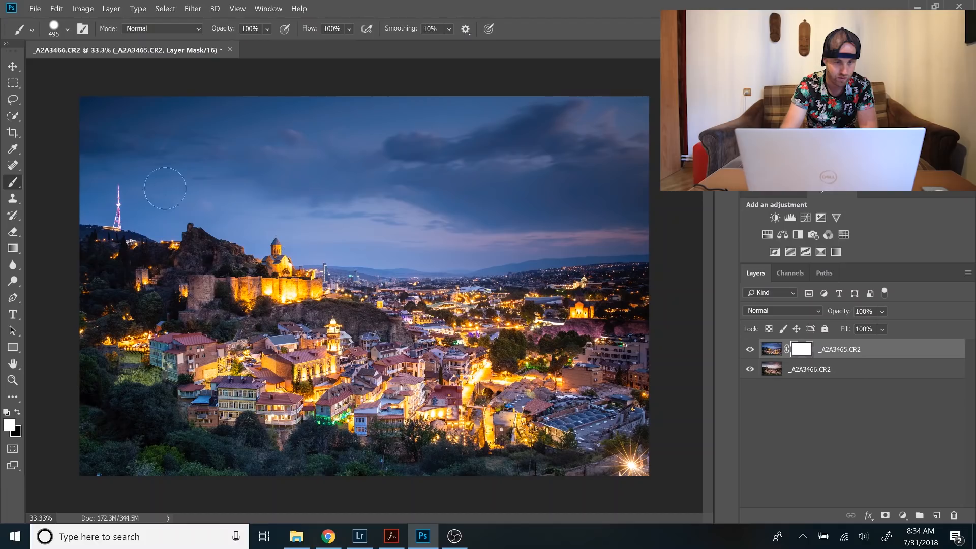
left_click(13, 248)
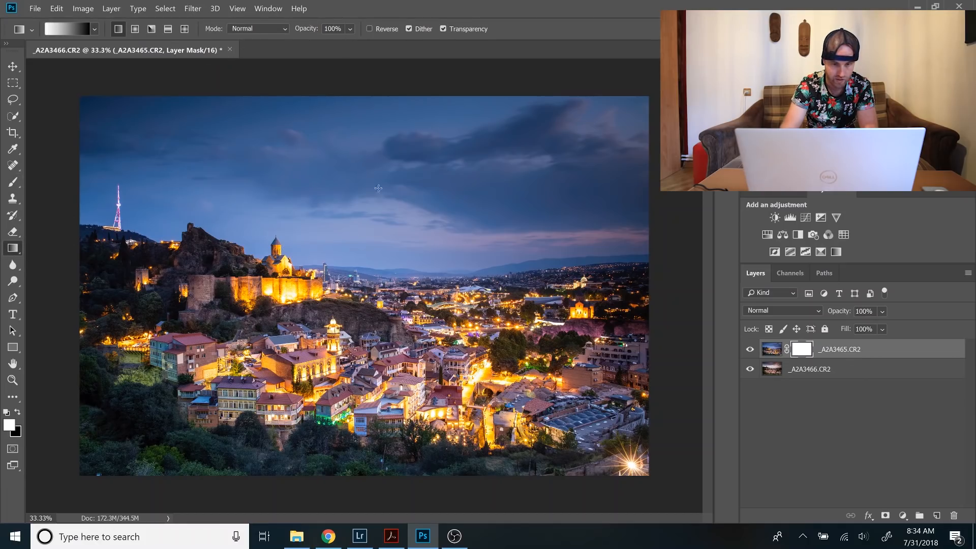
left_click_drag(355, 314, 369, 247)
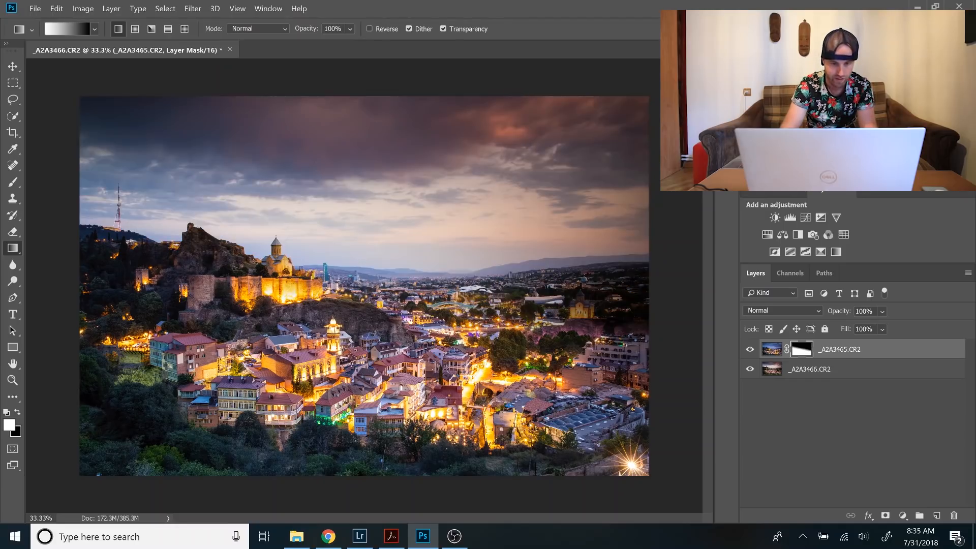
key("ctrl+z")
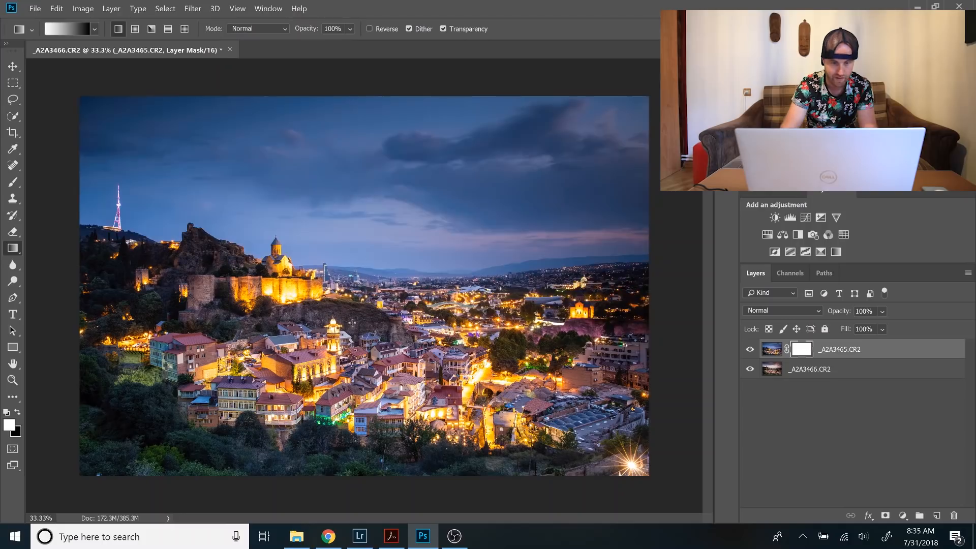
Try a white-to-black linear gradient from the rooftops up into the sky on the night layer's mask, and undo it.
left_click_drag(350, 329, 378, 225)
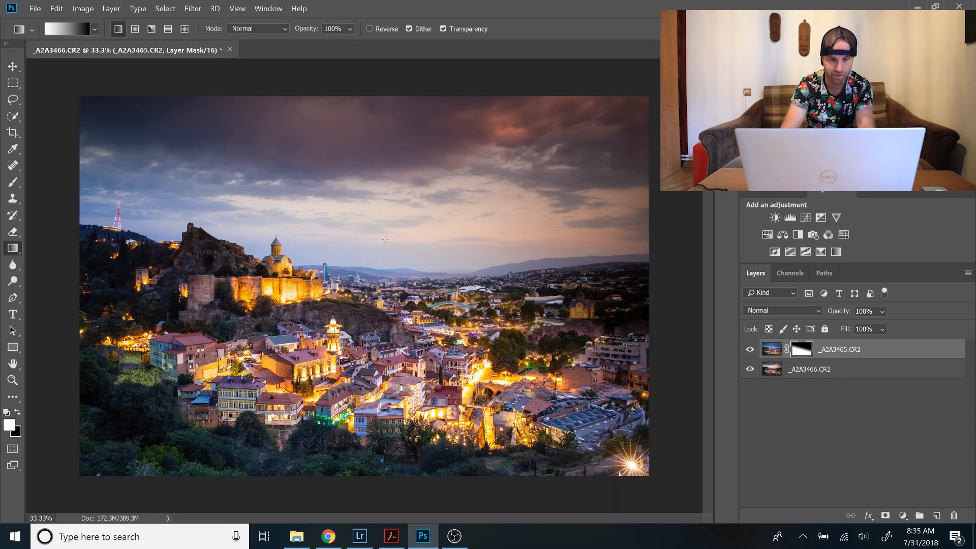
key("ctrl+z")
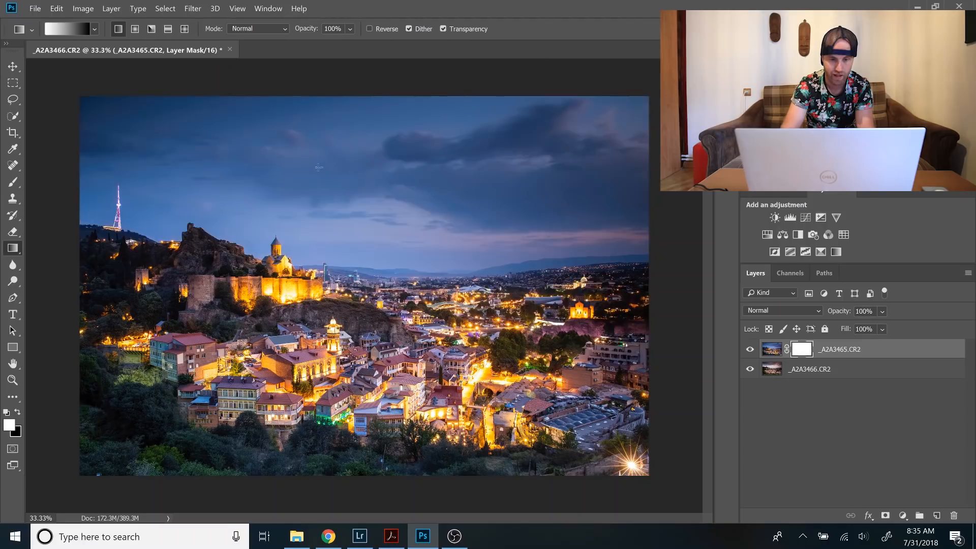
Set the gradient opacity to 100% and draw a white-to-black linear gradient upward across the horizon on the mask of _A2A3465.CR2.
key("7")
key("7")
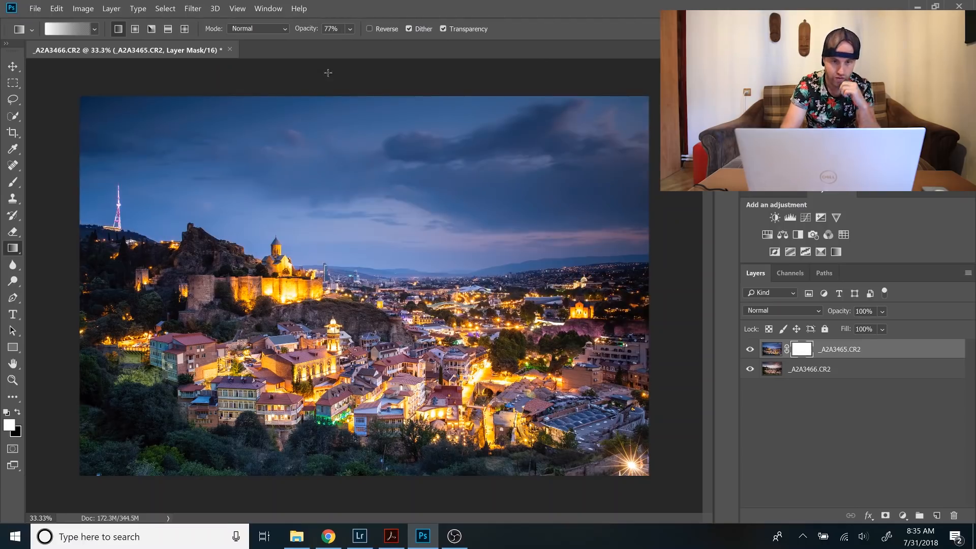
left_click(350, 29)
left_click_drag(384, 44, 411, 42)
left_click_drag(370, 329, 387, 240)
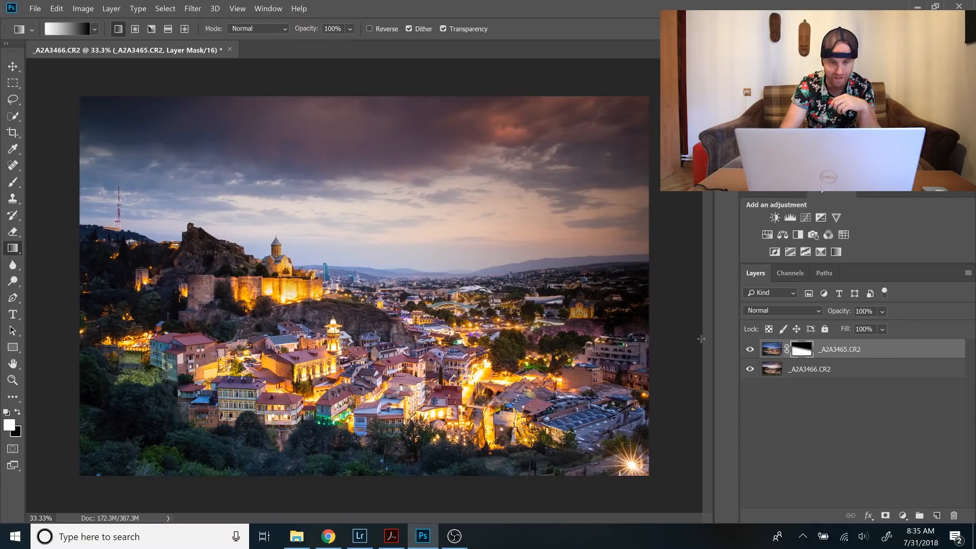
Paint white on the night layer's mask with a size 495 brush at 100% opacity over the distant city lights below the horizon.
left_click(15, 184)
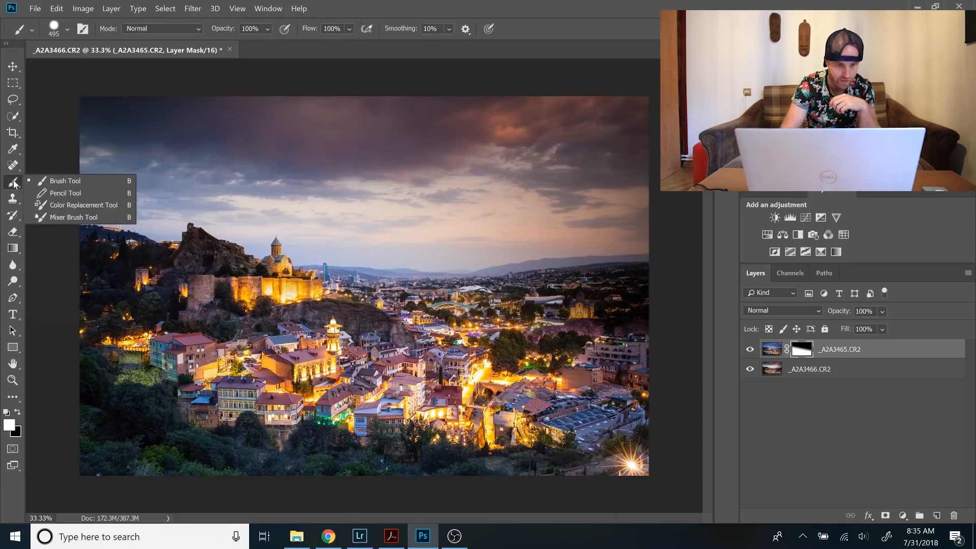
left_click(14, 184)
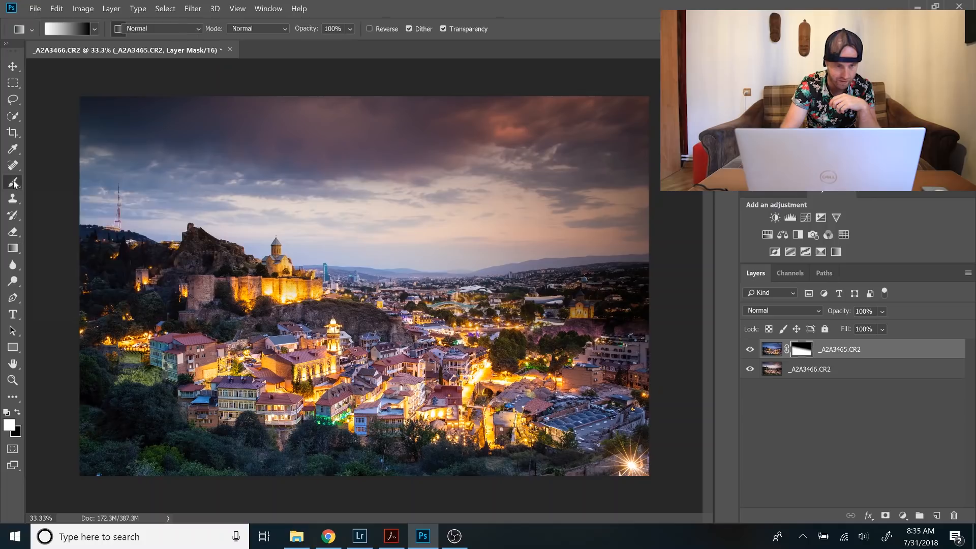
left_click(15, 184)
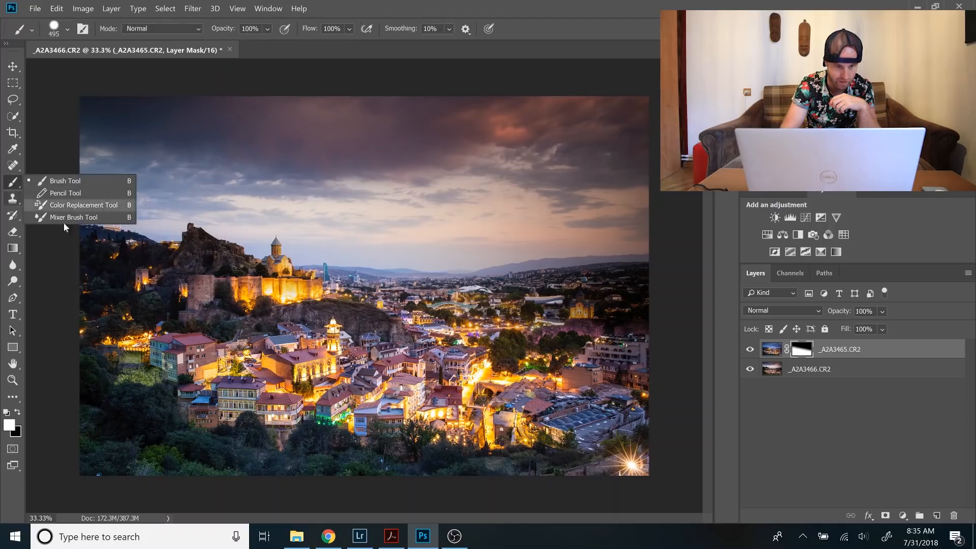
left_click(146, 271)
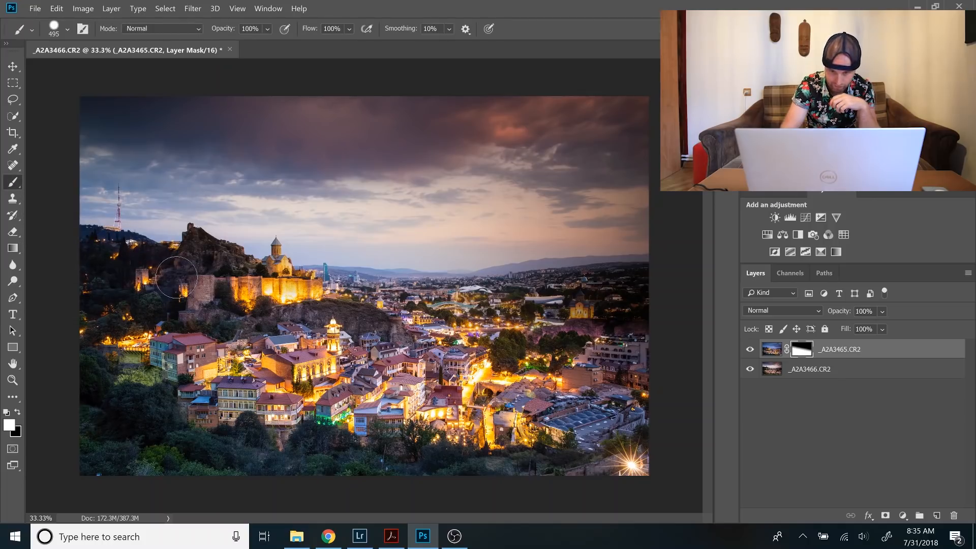
left_click_drag(635, 289, 454, 308)
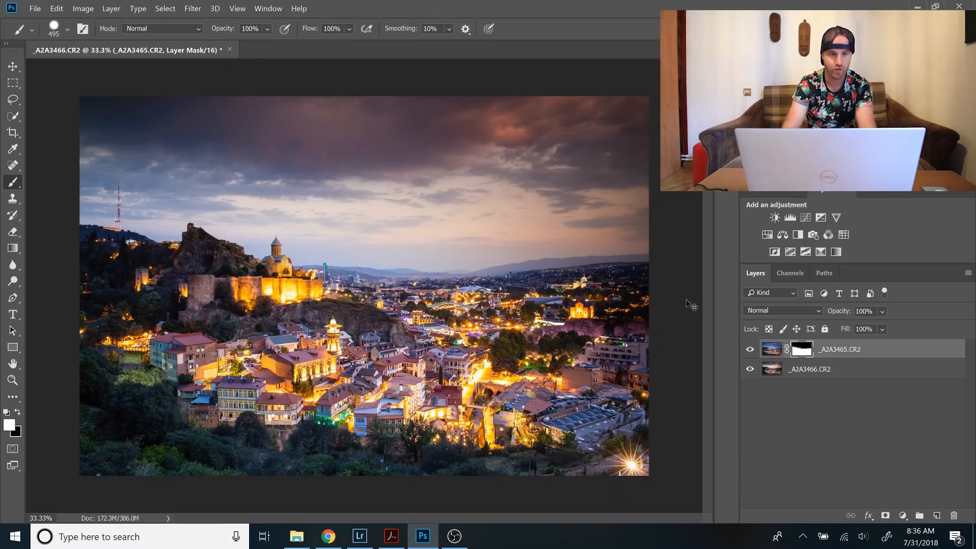
Save the blended document and switch to Lightroom, checking the file information of _A2A3465-Edit.tif.
key("ctrl+s")
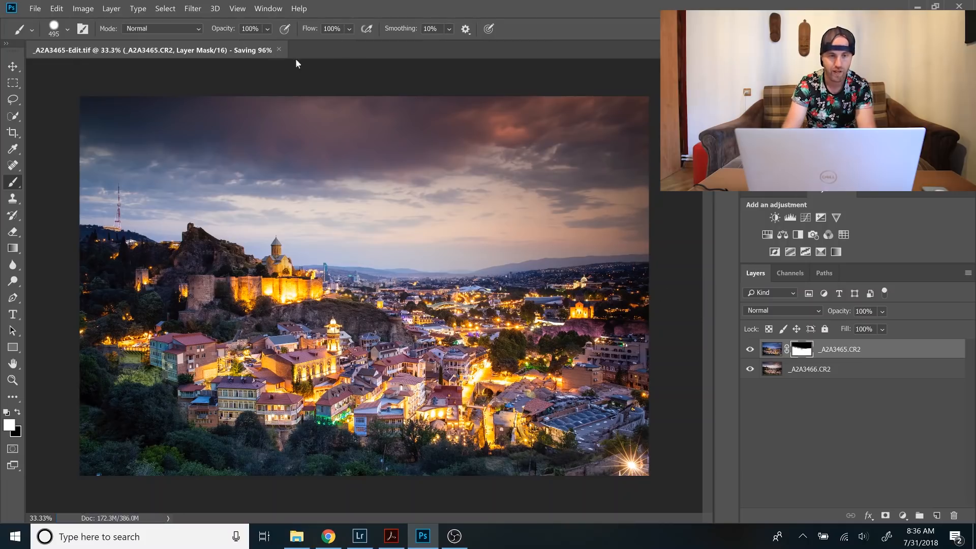
key("alt+Tab")
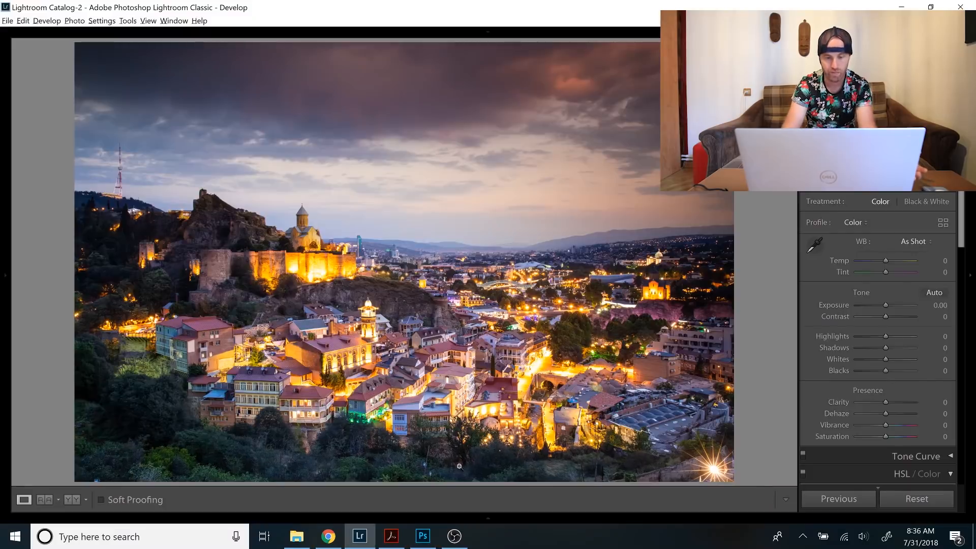
mouse_move(446, 517)
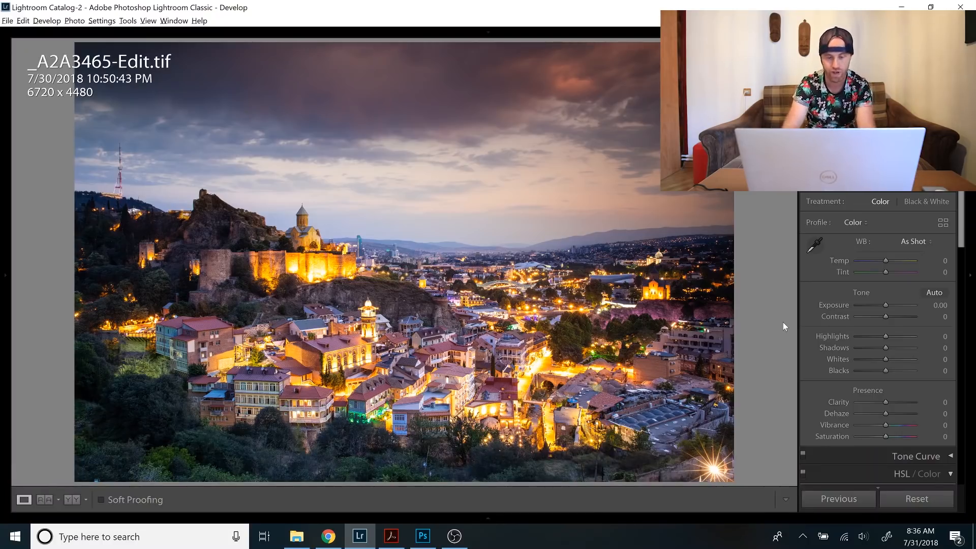
key("i")
key("i")
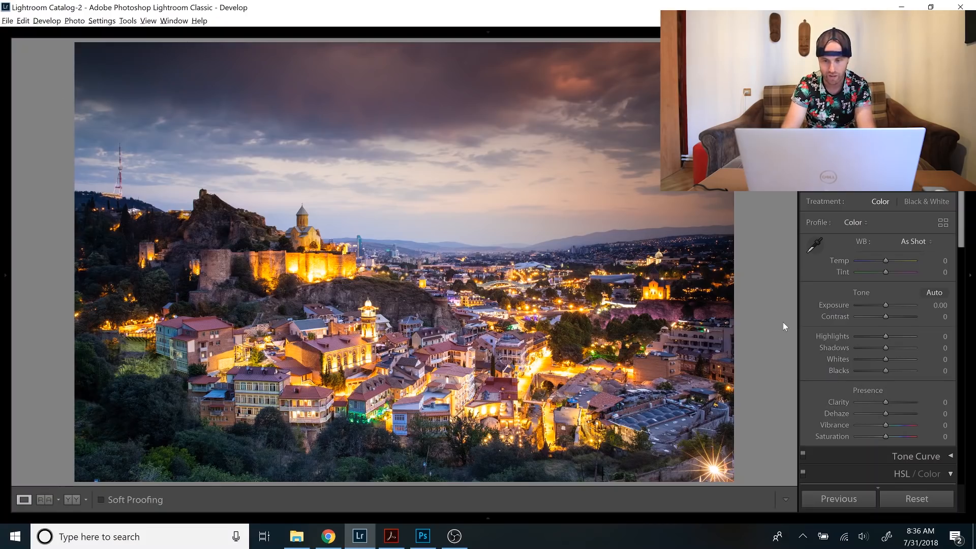
Set Highlights to −24 and add a slightly tilted graduated filter from the sky down across the horizon with Exposure −0.48.
left_click(878, 336)
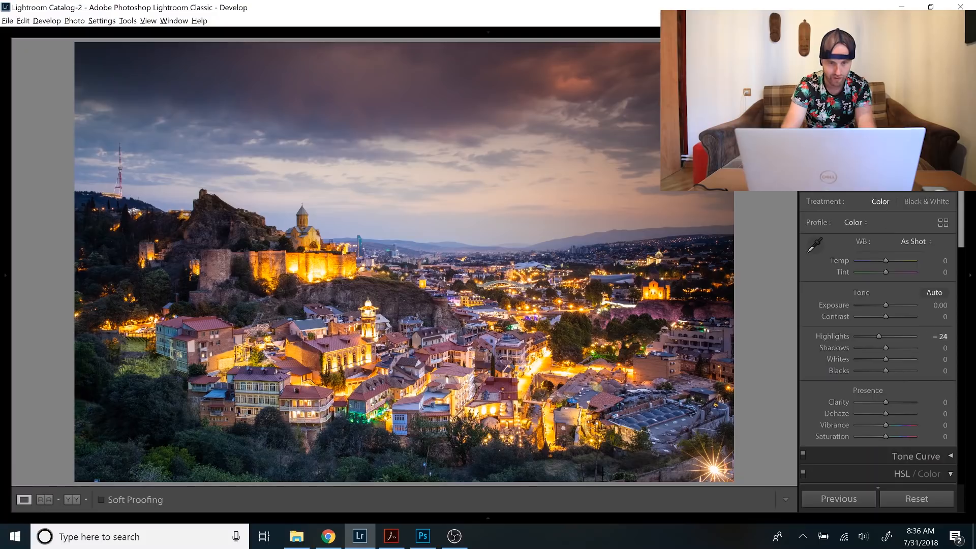
key("m")
left_click_drag(435, 216, 430, 274)
left_click(878, 248)
left_click_drag(878, 248, 880, 249)
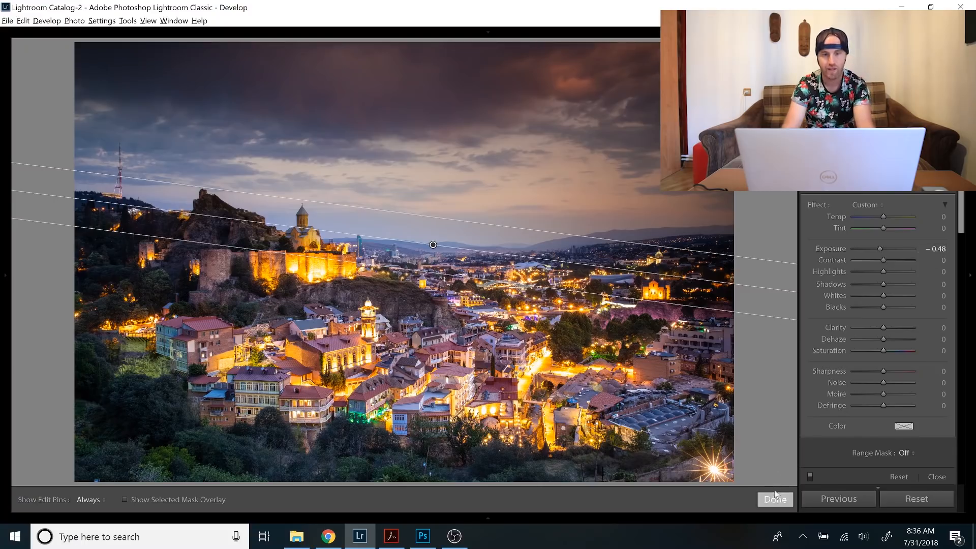